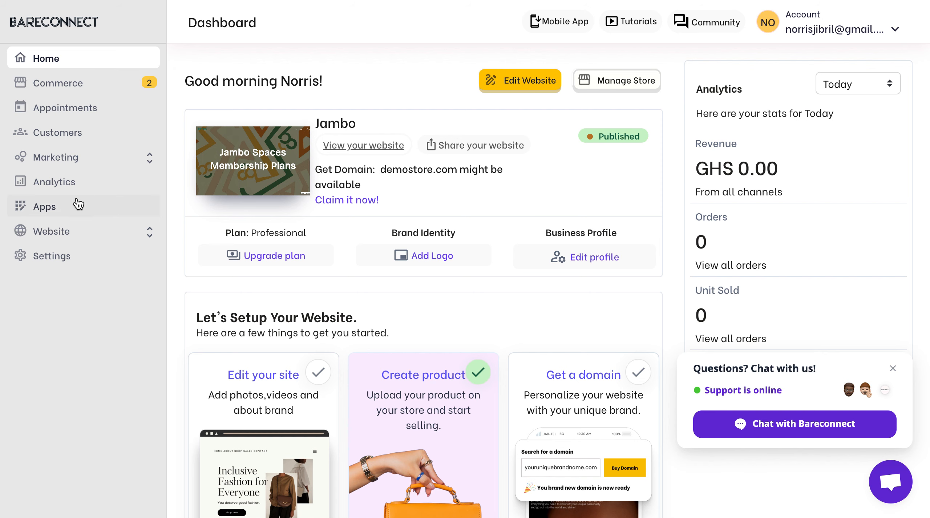
Step: Open the configuration of the connected Reviews app and keep its review display set to Enable review app
click(70, 212)
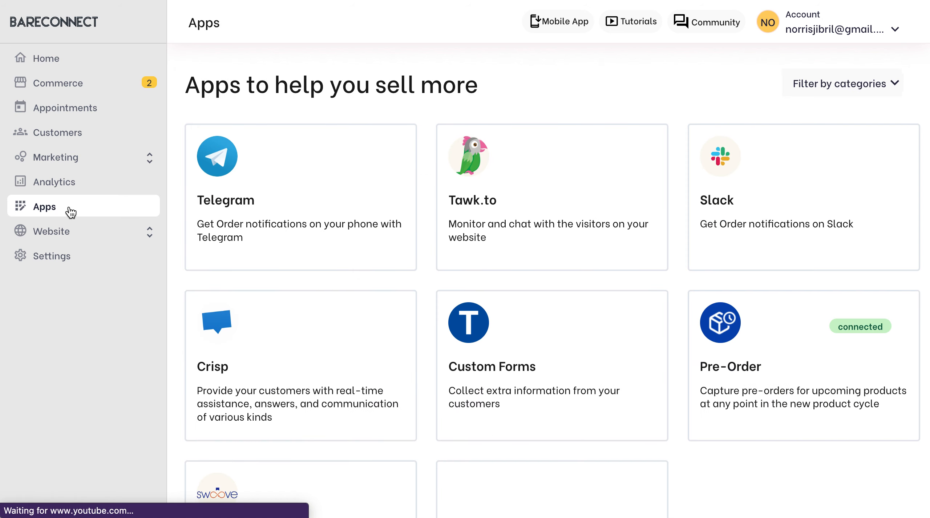
scroll(619, 380, down, 10)
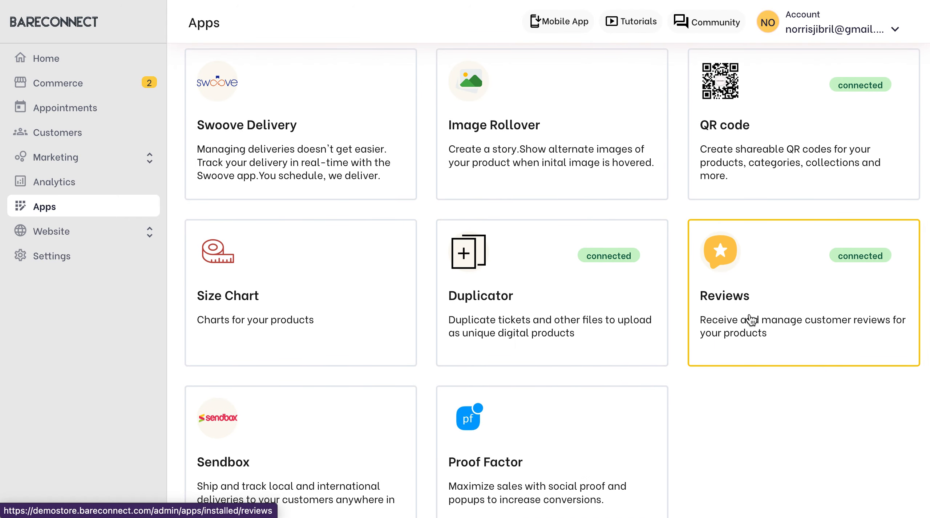
click(751, 320)
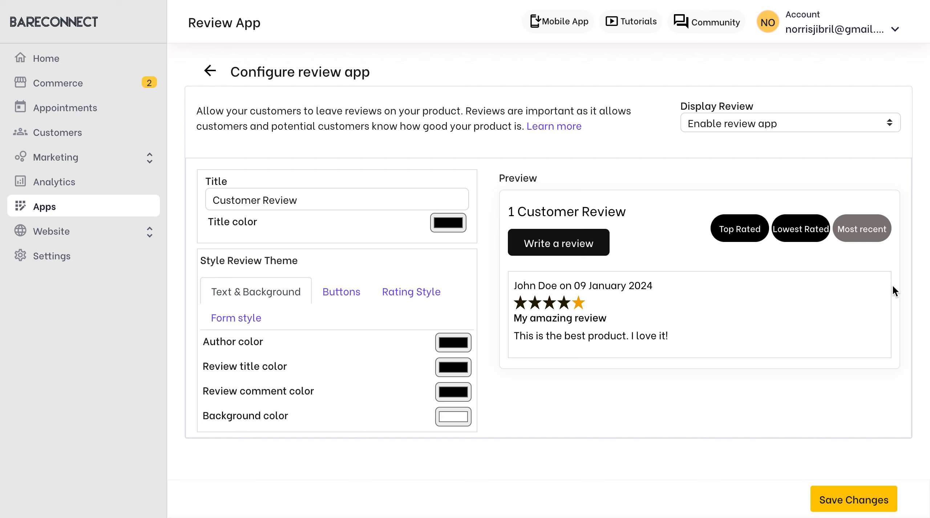
click(706, 123)
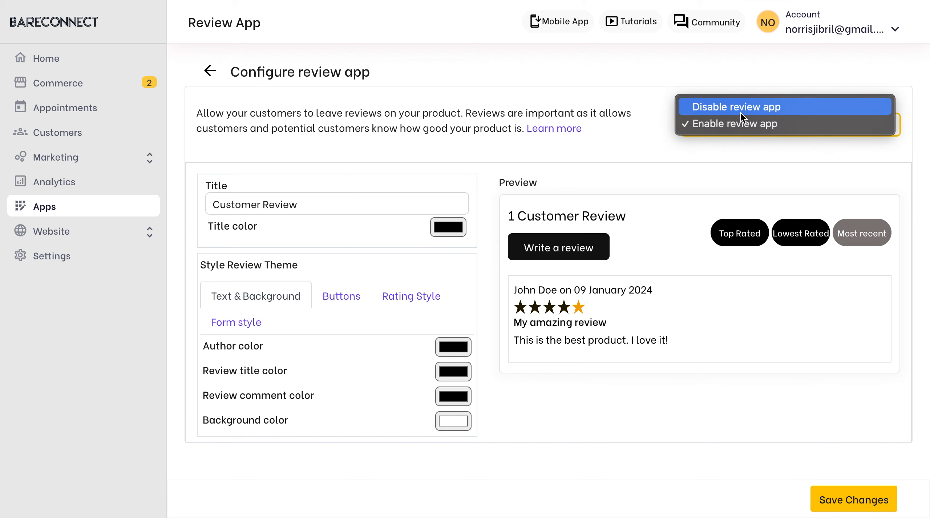
click(758, 124)
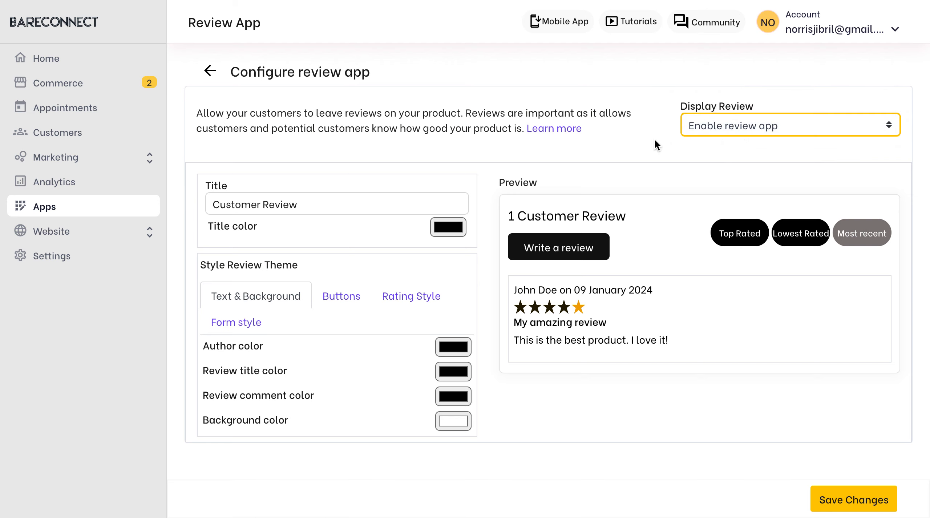
Step: Try bright and dark red shades for the Customer Review title color and return it to black
click(341, 201)
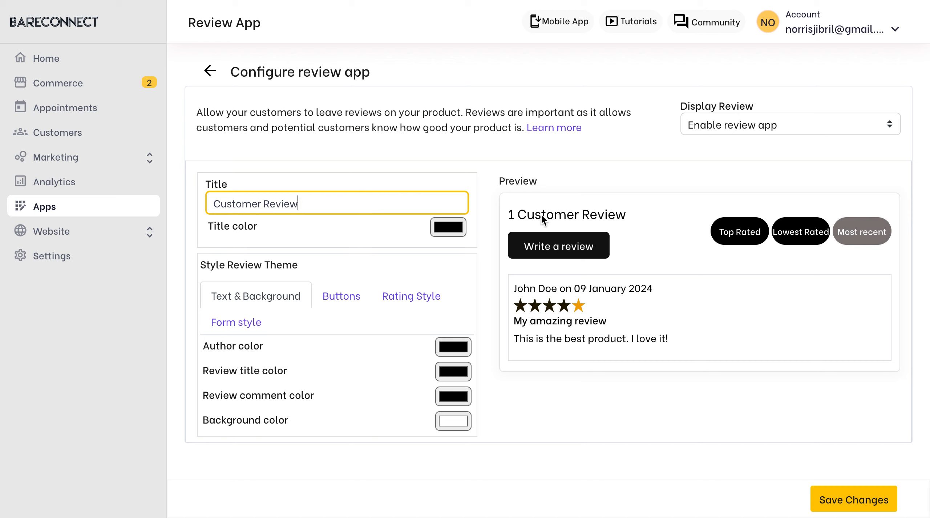
click(448, 229)
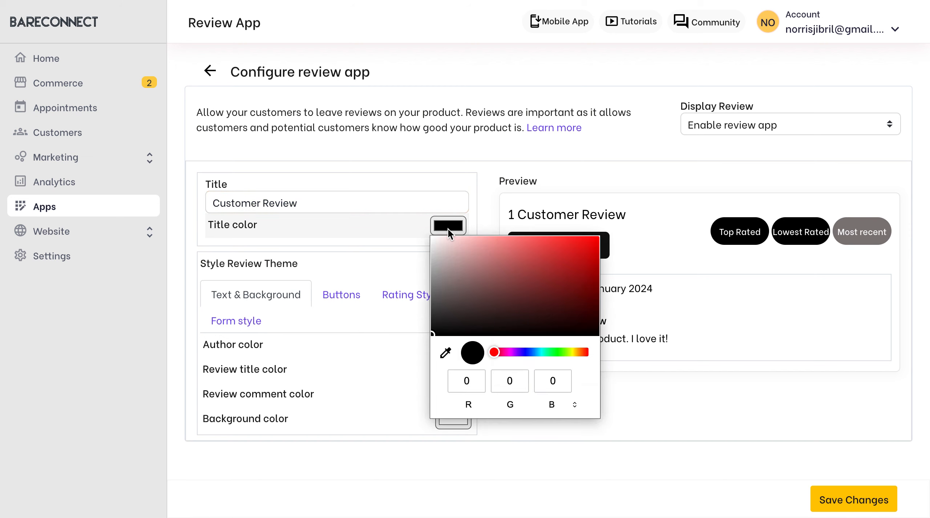
click(451, 251)
click(526, 254)
click(570, 241)
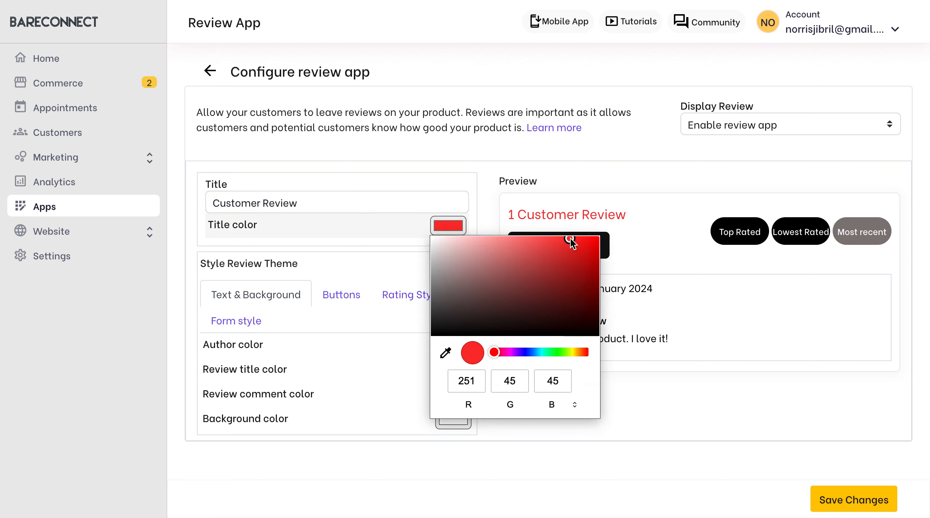
click(587, 296)
click(592, 325)
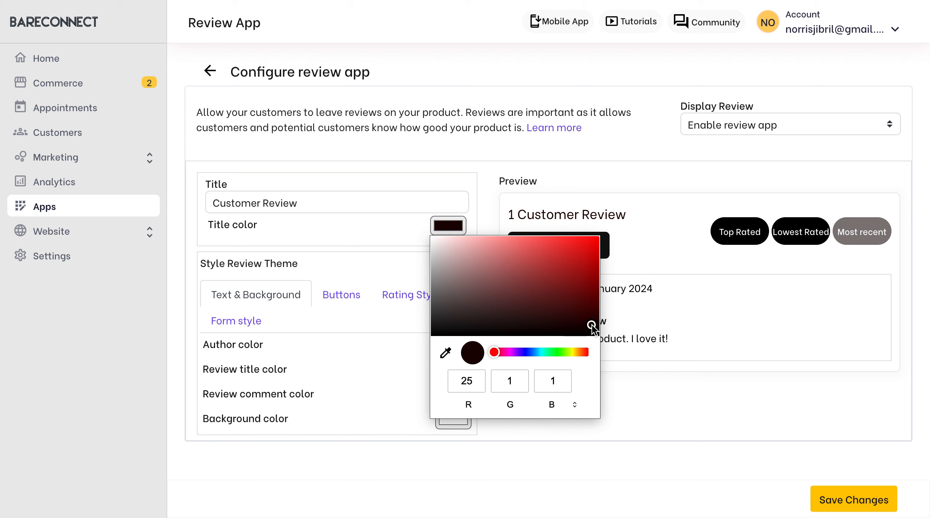
click(438, 335)
click(696, 372)
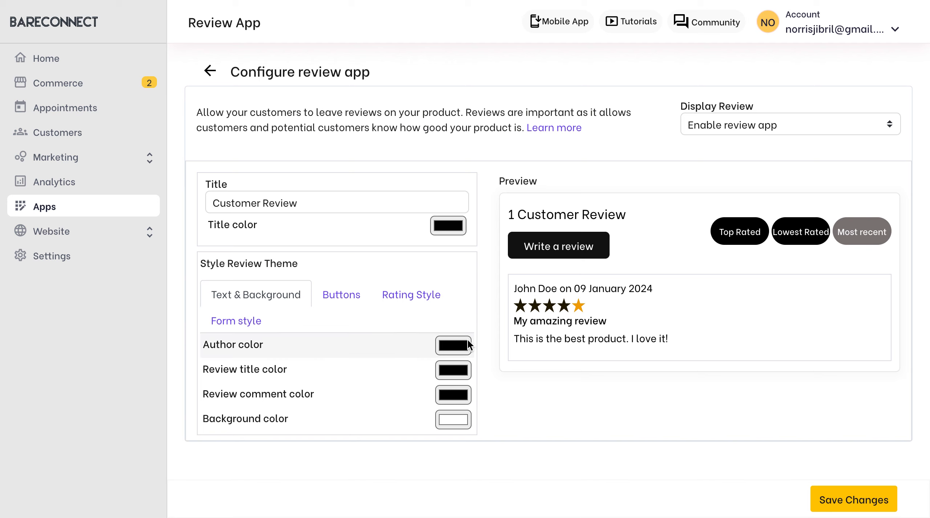
Step: Set the review theme's author color to green, RGB 49, 185, 83
click(458, 346)
click(507, 230)
drag(508, 231, 584, 230)
click(587, 268)
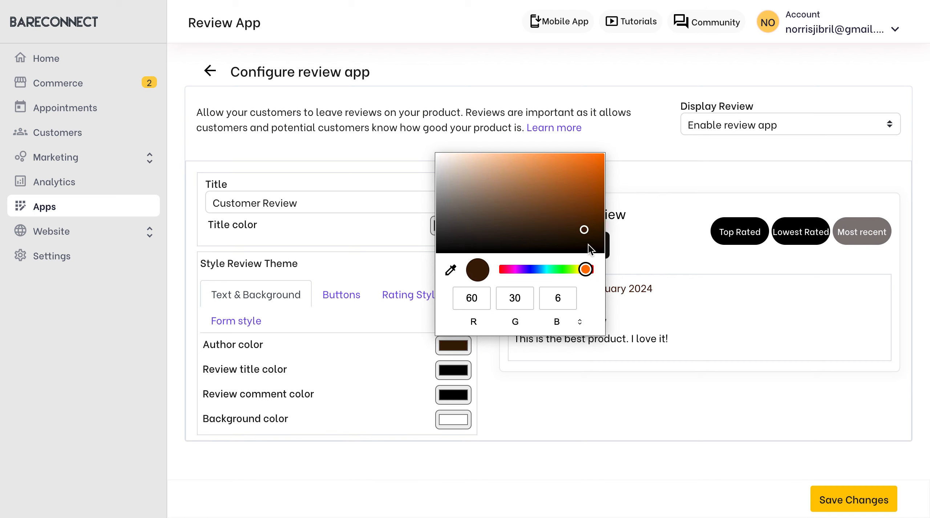
click(588, 179)
click(580, 241)
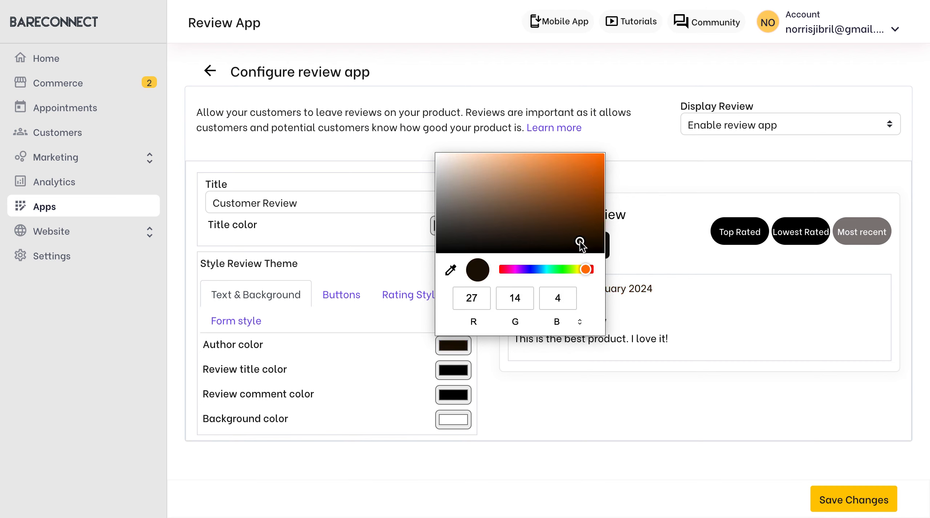
click(558, 269)
click(550, 222)
click(558, 181)
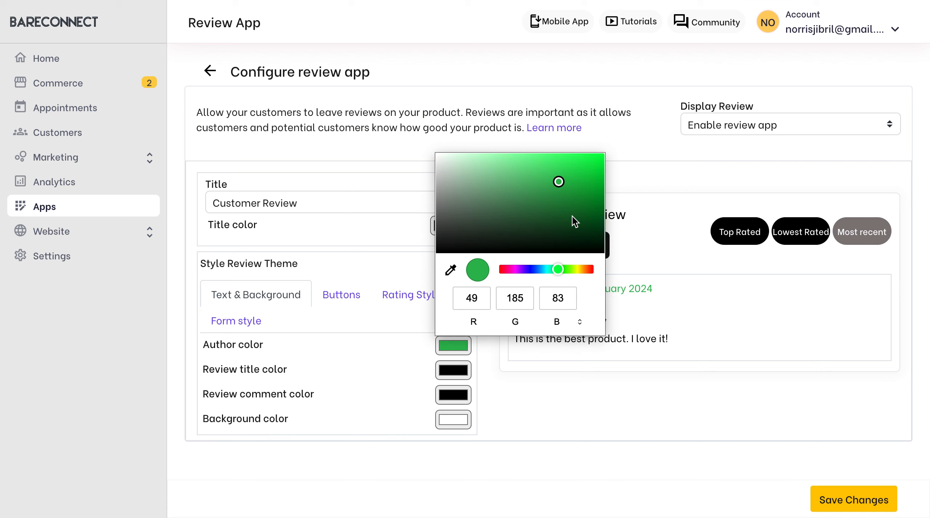
click(512, 386)
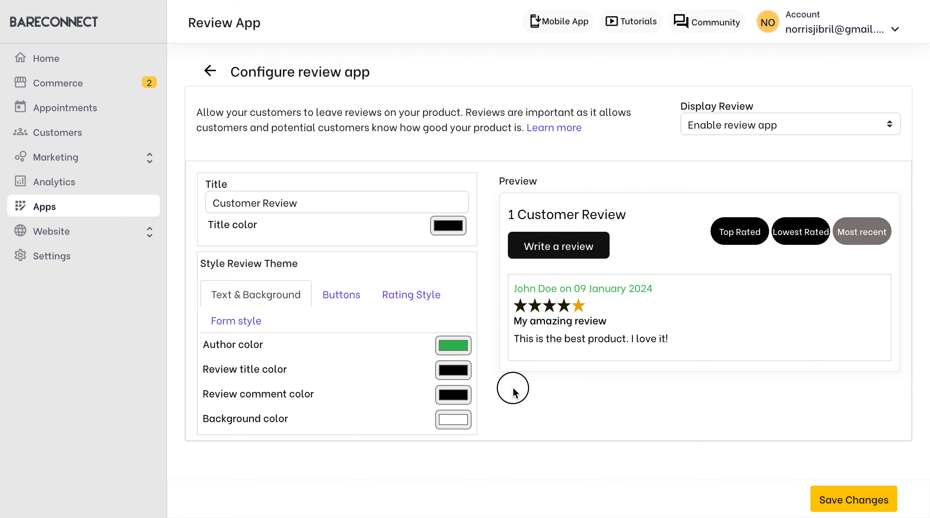
Step: Set the review title color in the review theme to a dark navy blue
click(444, 370)
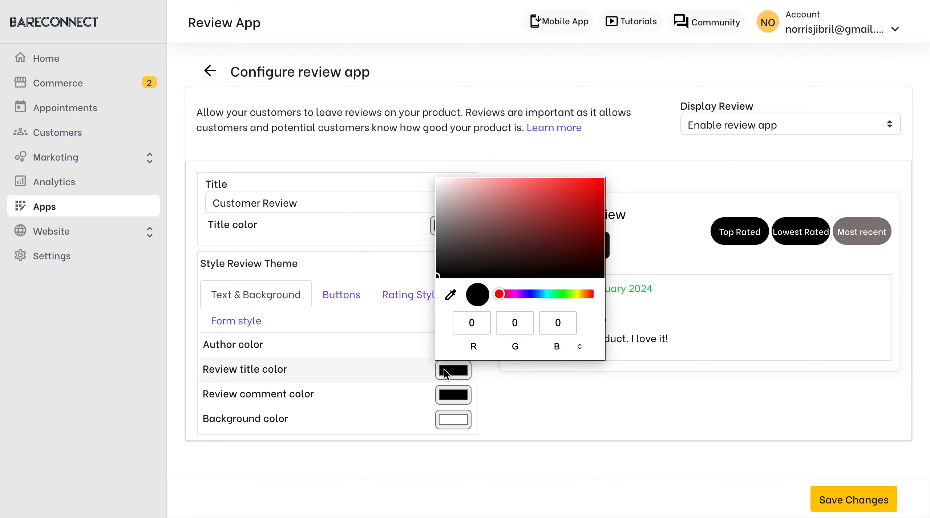
click(496, 237)
click(558, 233)
click(540, 295)
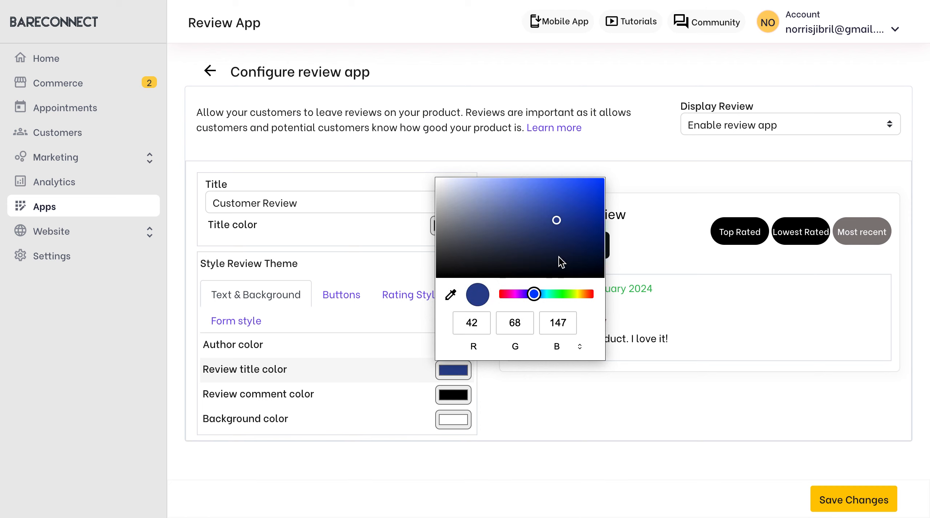
click(575, 207)
click(580, 231)
click(520, 214)
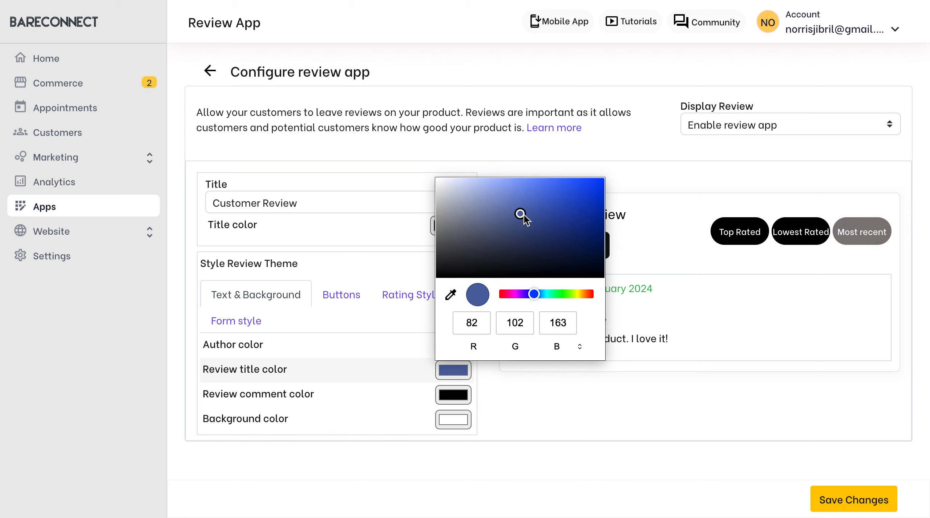
click(581, 294)
click(530, 231)
click(536, 295)
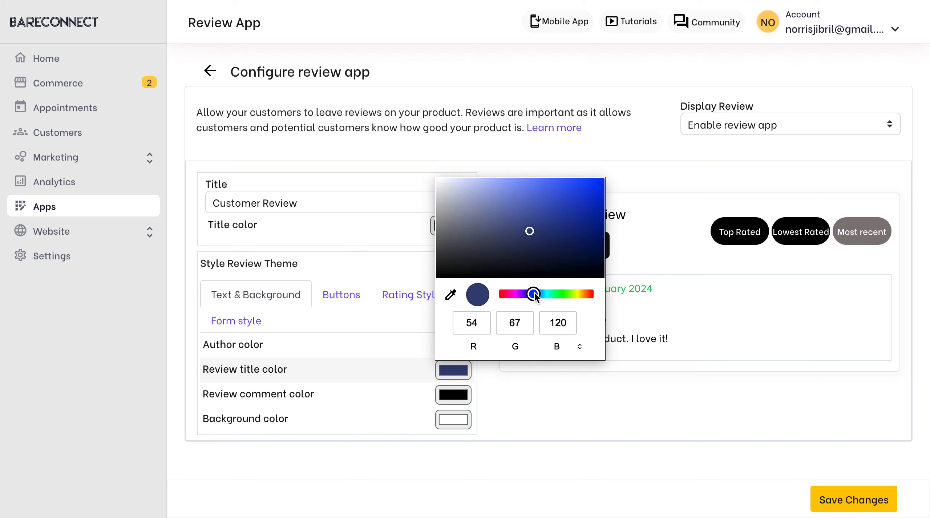
click(543, 237)
click(570, 237)
click(641, 330)
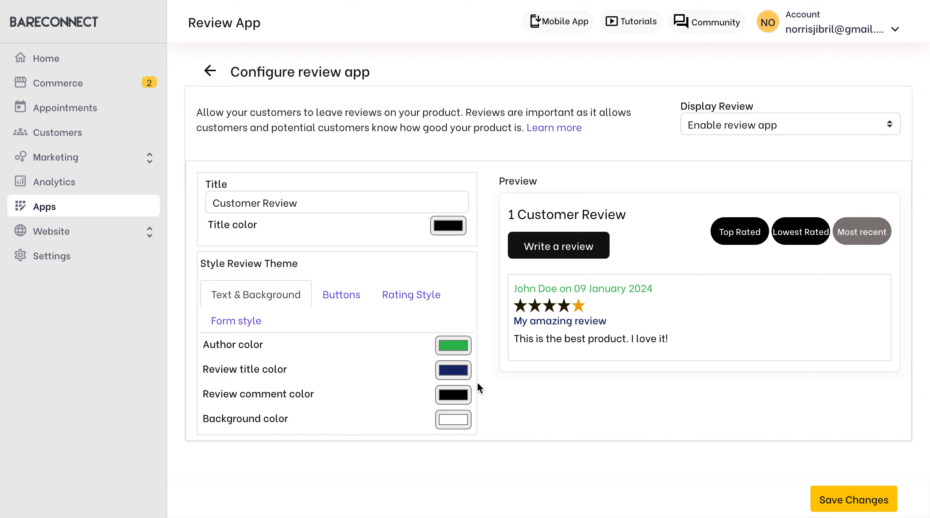
Step: Try red and purple for the review comment color and settle on near-black, RGB 13, 13, 13
click(462, 397)
click(471, 251)
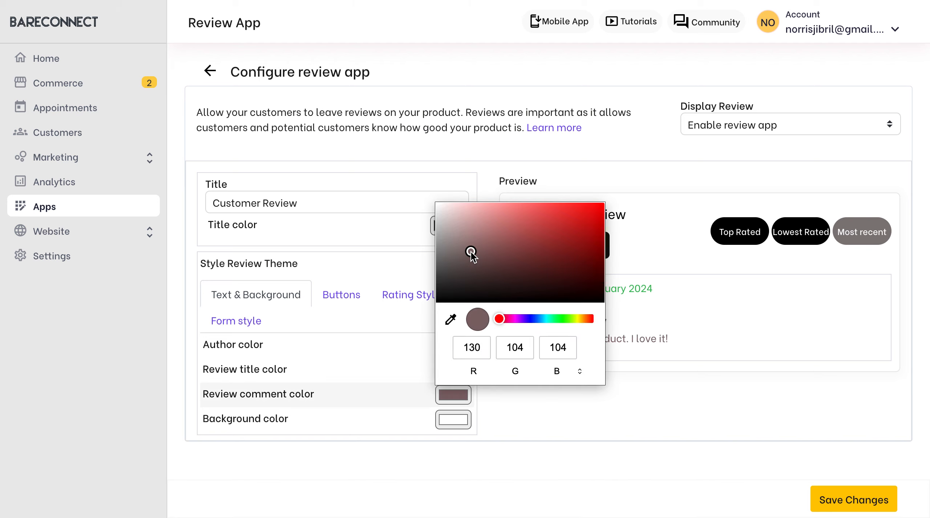
click(454, 220)
click(512, 219)
click(554, 223)
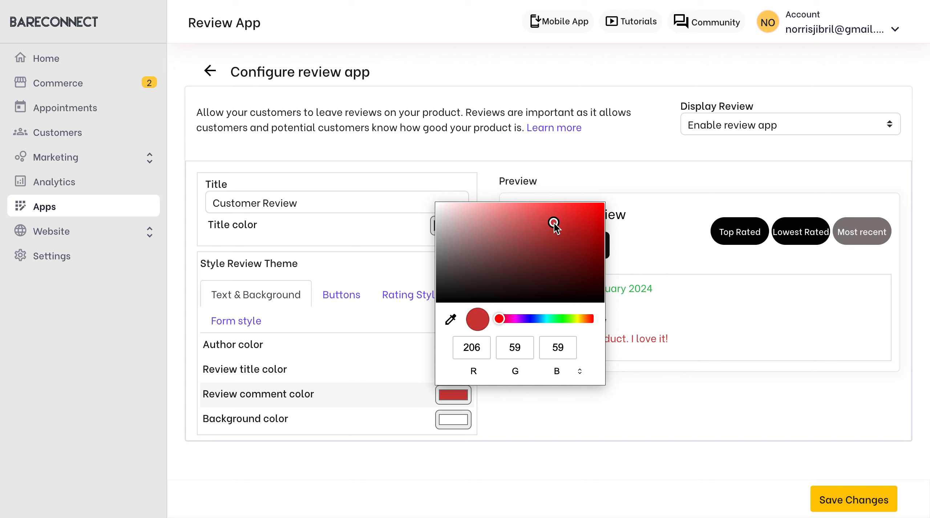
click(514, 319)
click(550, 249)
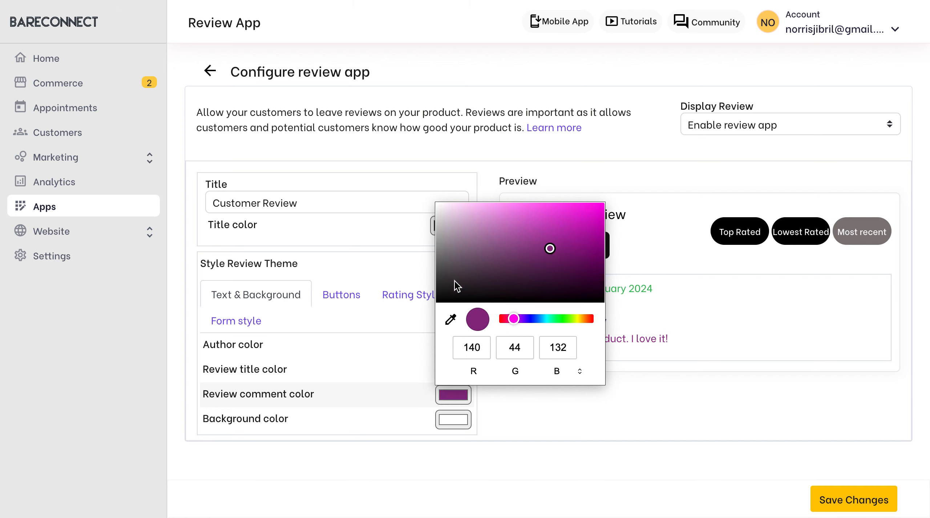
click(444, 301)
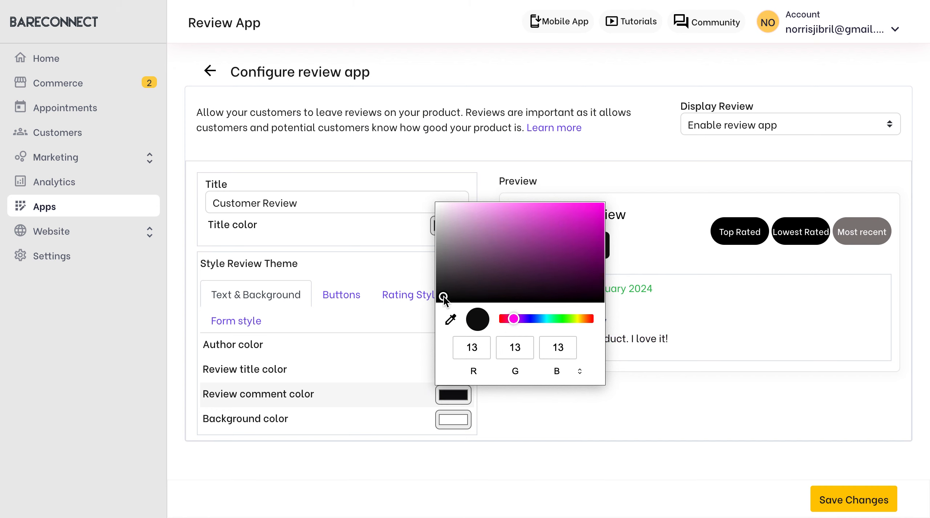
click(586, 396)
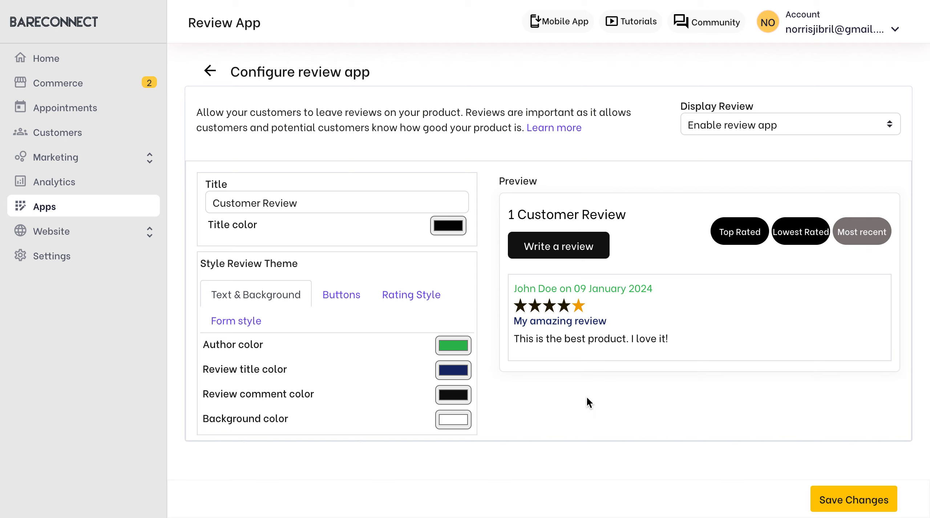
Step: Set the review theme's background color to a light beige, RGB 230, 226, 209
click(452, 420)
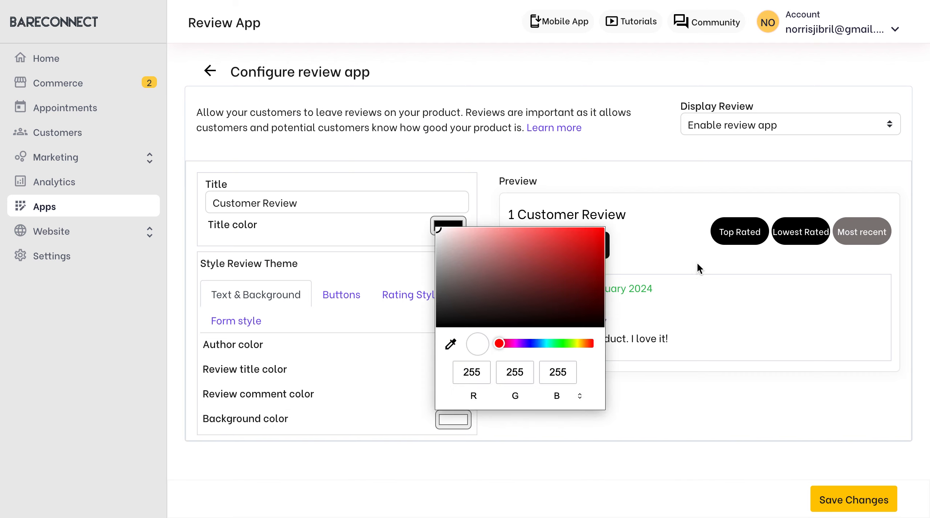
click(517, 343)
click(542, 343)
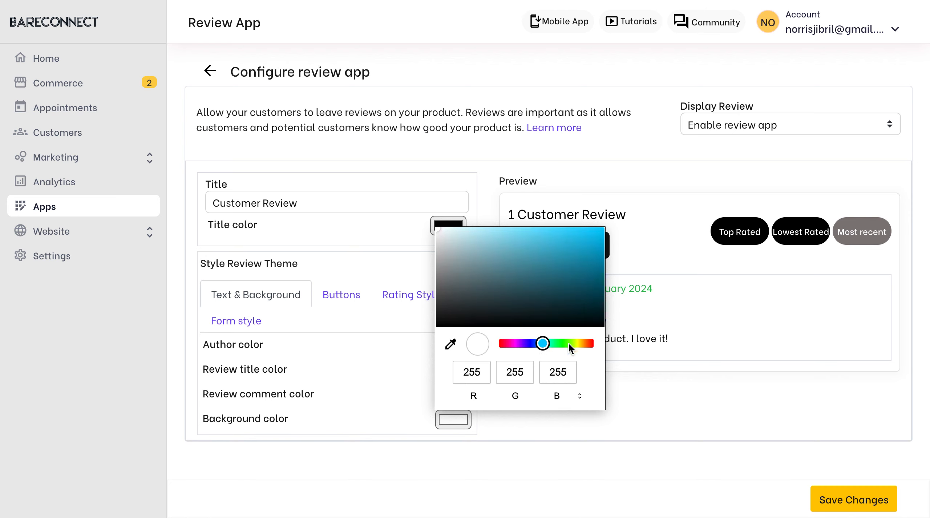
click(561, 343)
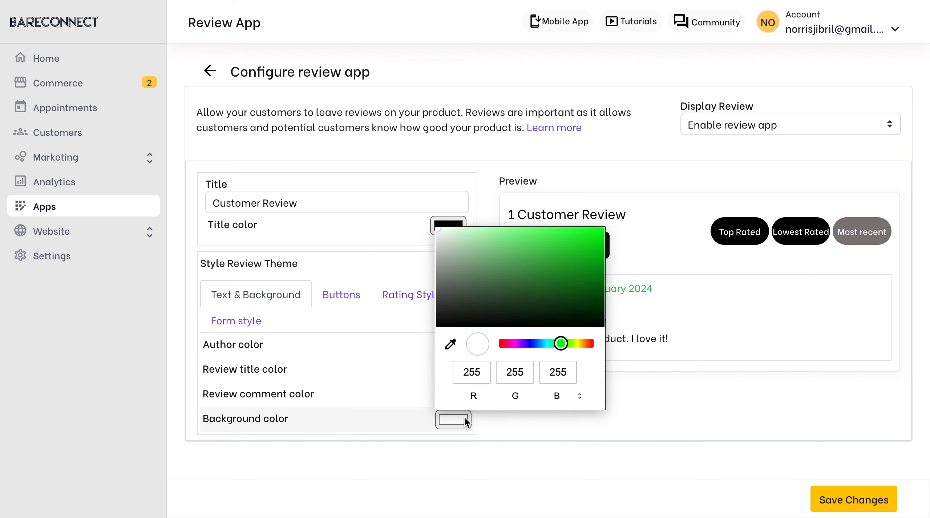
click(453, 420)
click(508, 311)
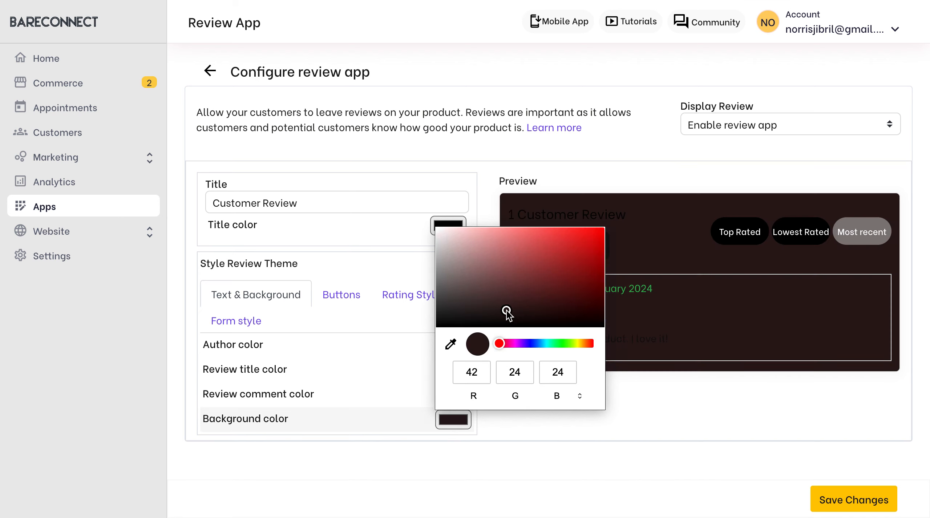
click(510, 253)
click(542, 272)
drag(516, 344, 581, 344)
drag(541, 272, 452, 238)
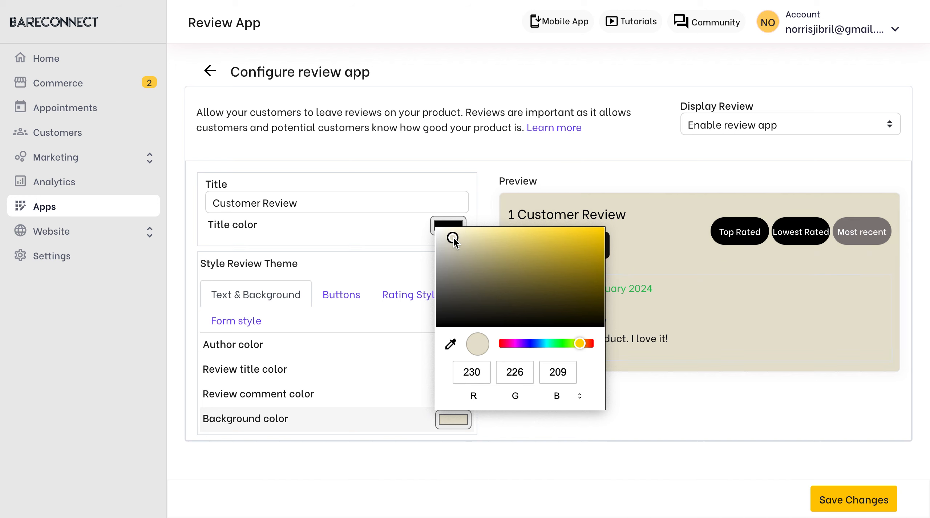
click(610, 406)
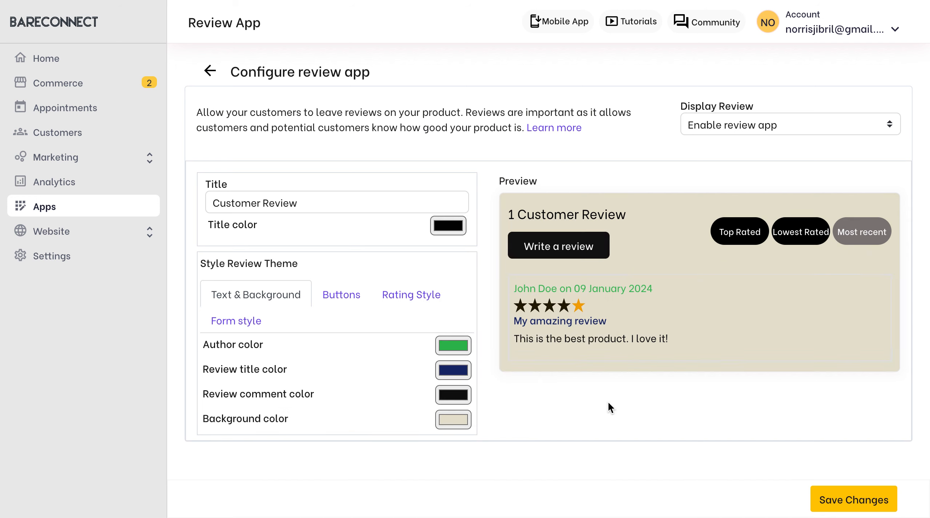
Step: Set the button color of the Write a review button to a pale pinkish grey, RGB 212, 196, 196
click(330, 295)
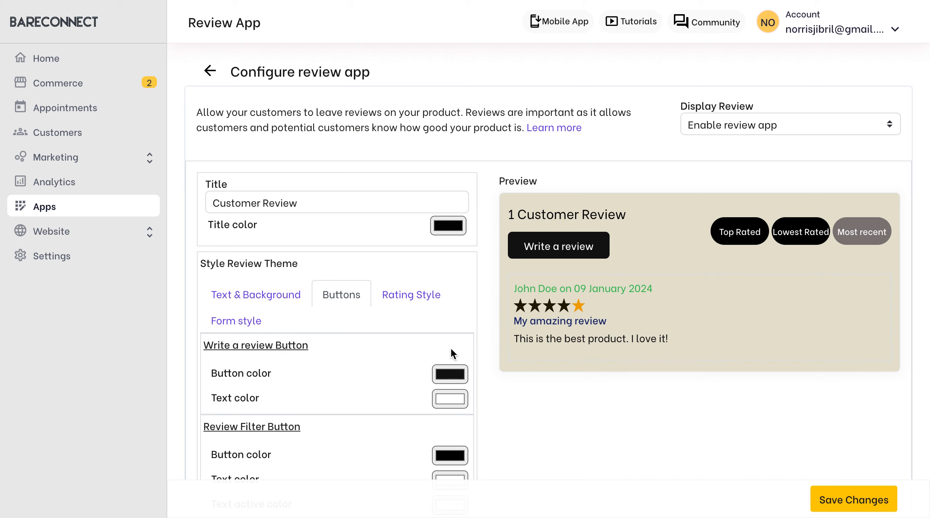
click(447, 373)
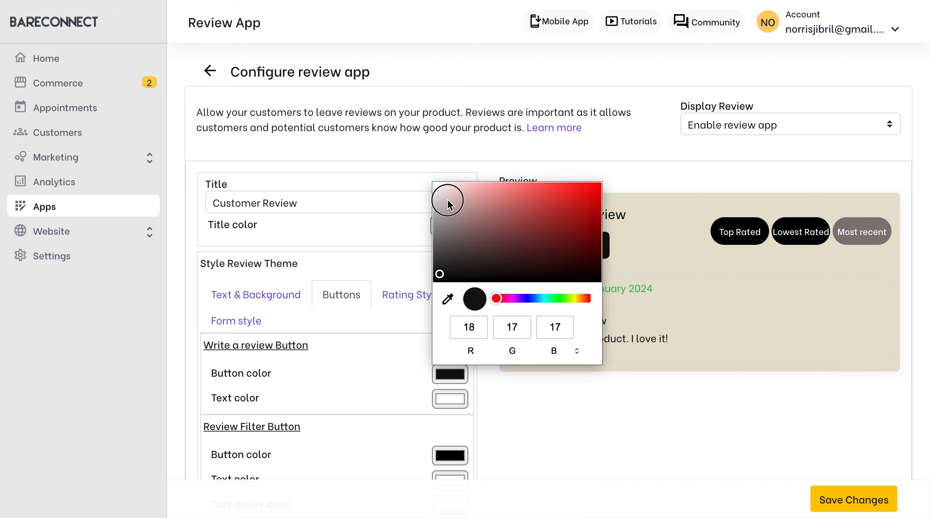
click(447, 200)
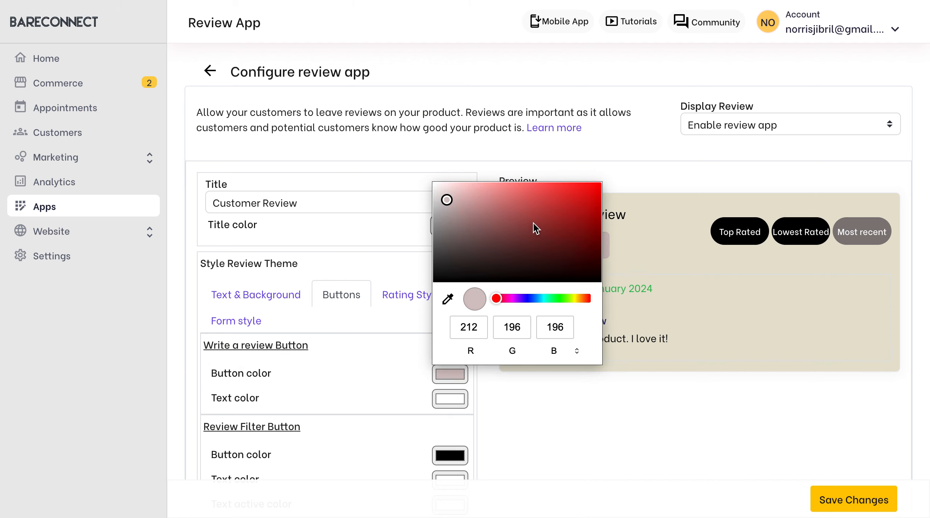